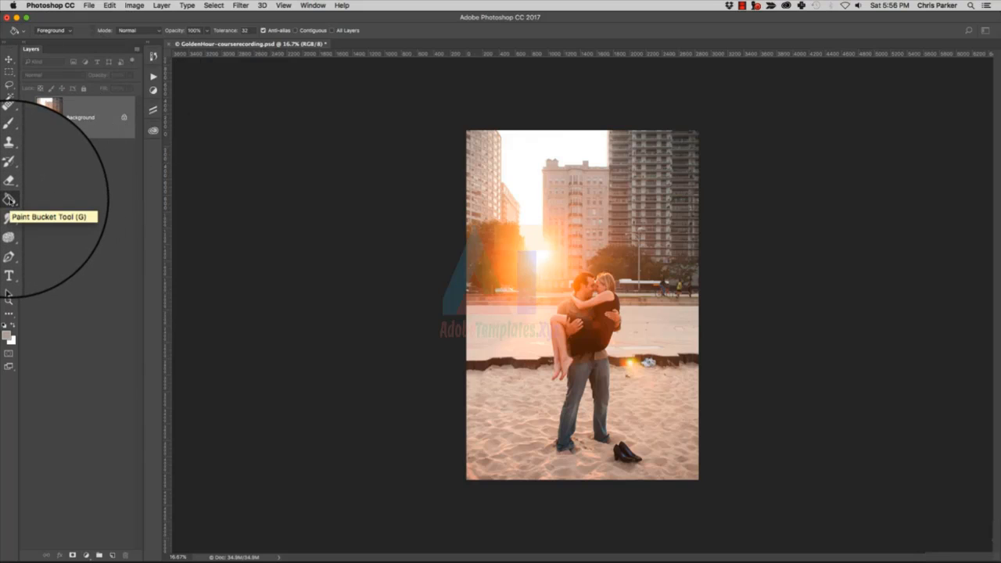
# Activate the Gradient tool with its blending mode kept at Normal and open its gradient for editing.
pyautogui.rightClick(9, 200)
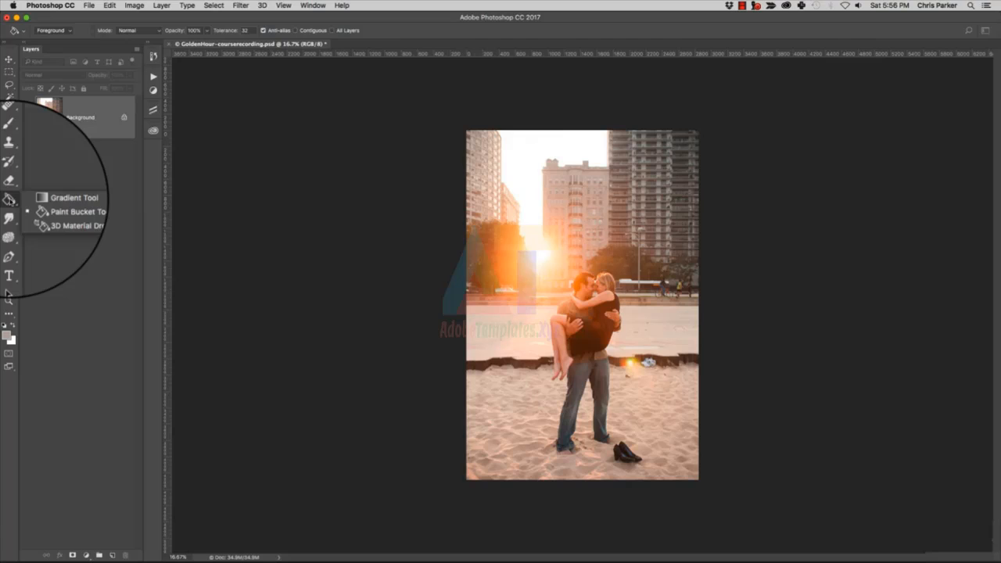
pyautogui.click(47, 201)
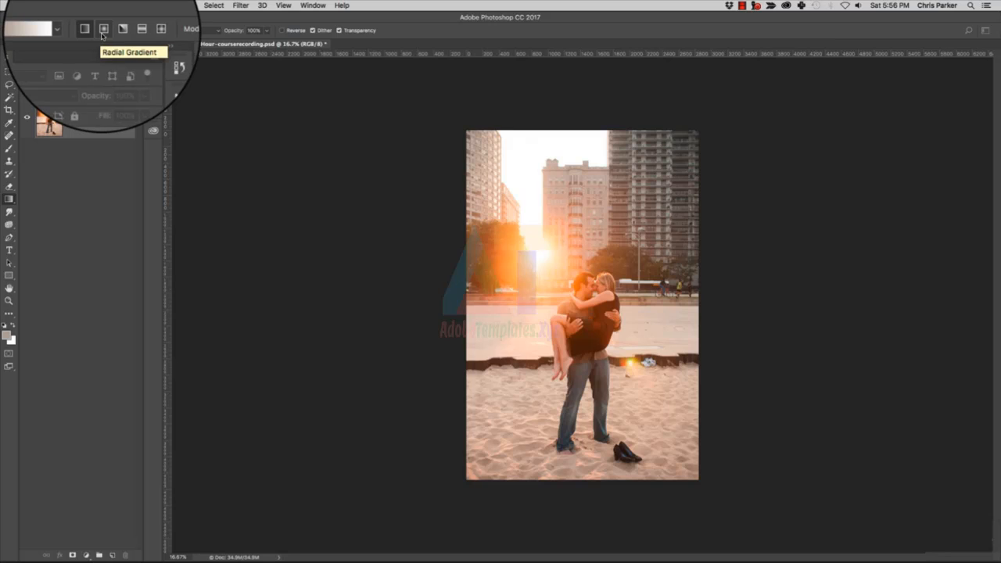
pyautogui.click(187, 29)
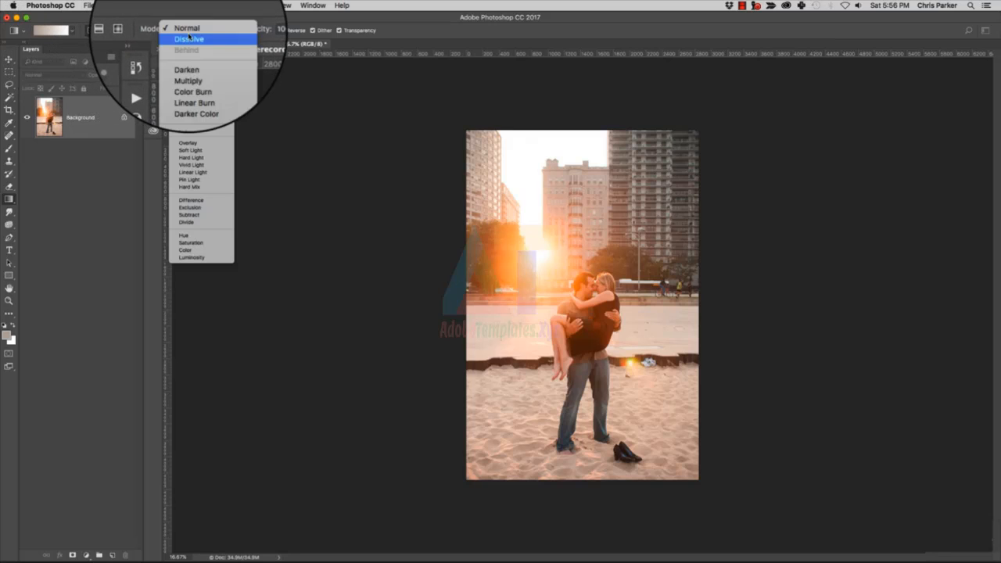
pyautogui.click(188, 31)
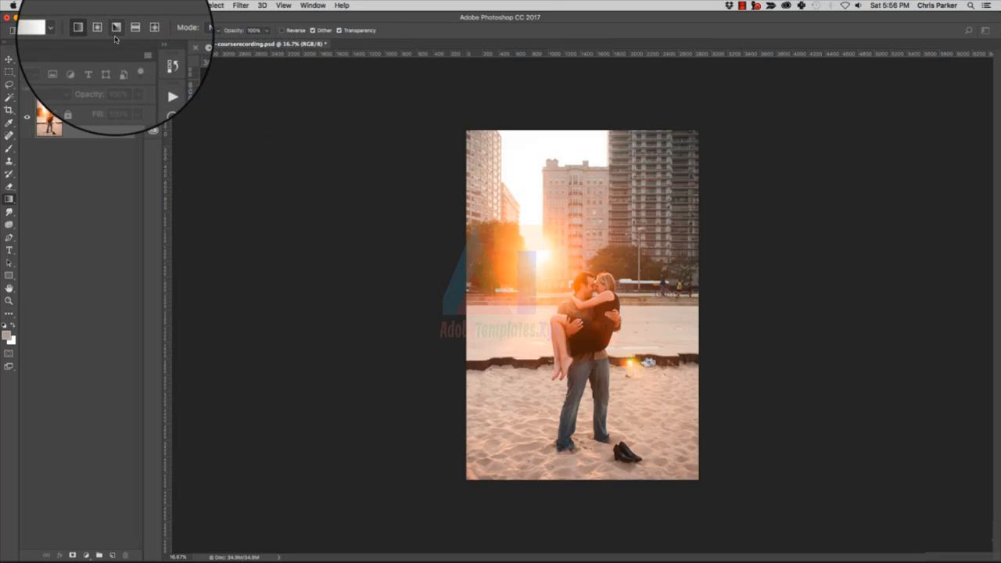
pyautogui.click(50, 31)
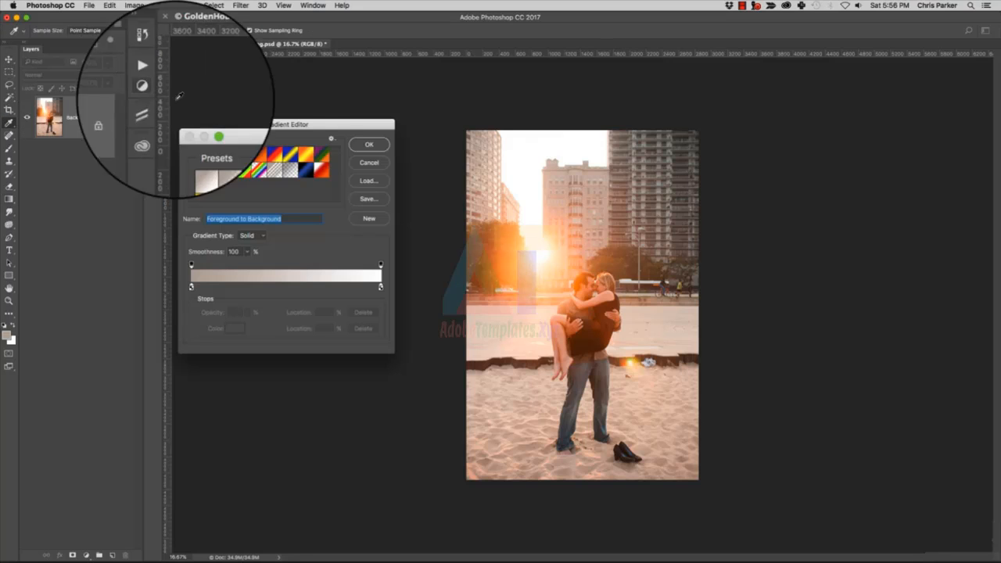
pyautogui.moveTo(284, 118); pyautogui.dragTo(367, 131)
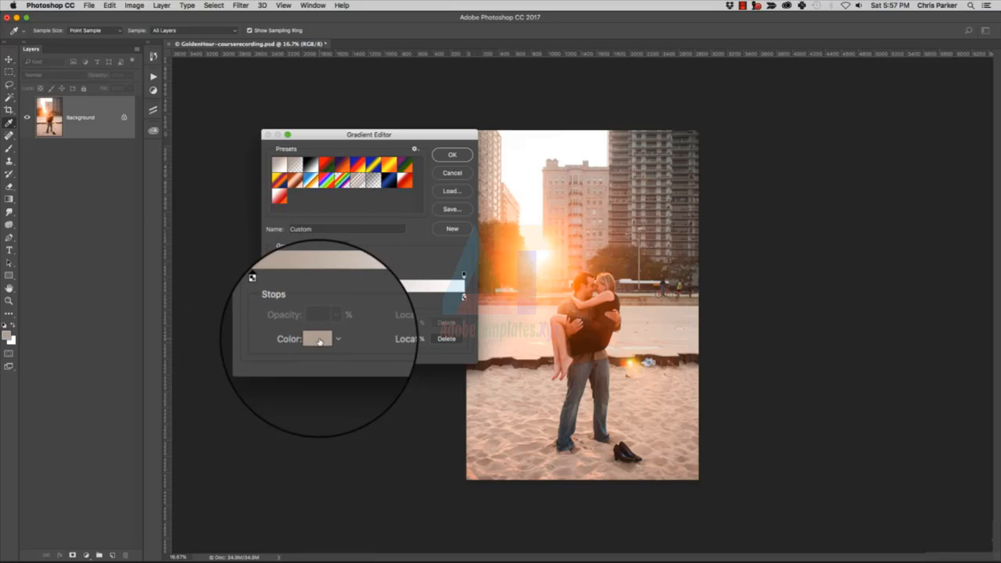
# Set the gradient's starting color stop to white (ffffff).
pyautogui.click(320, 340)
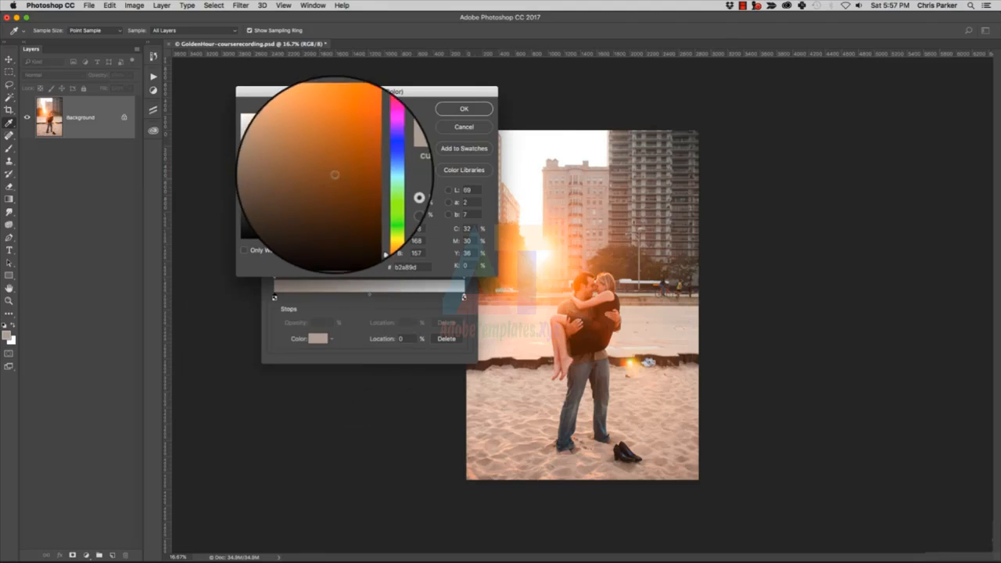
pyautogui.moveTo(340, 171); pyautogui.dragTo(202, 85)
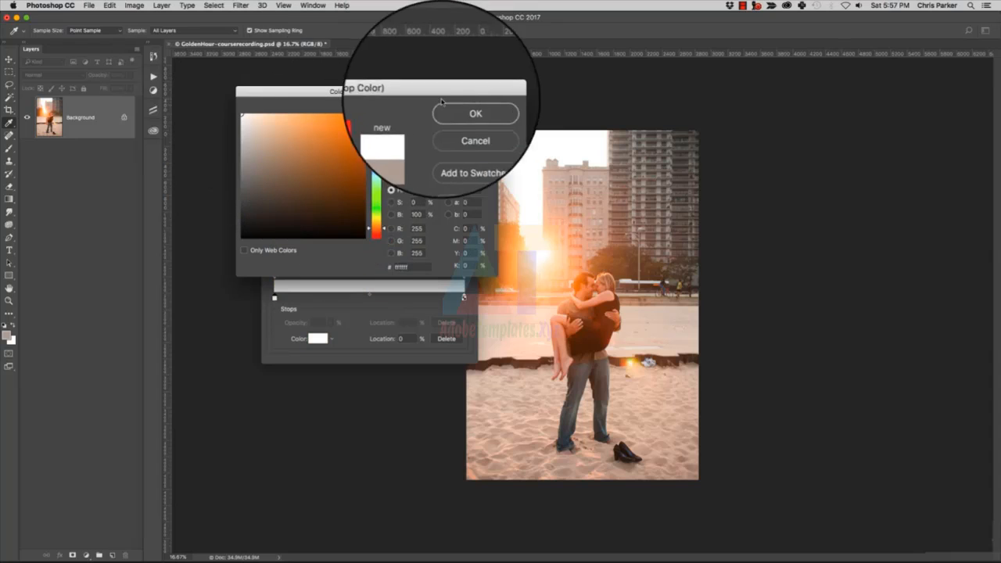
pyautogui.click(448, 105)
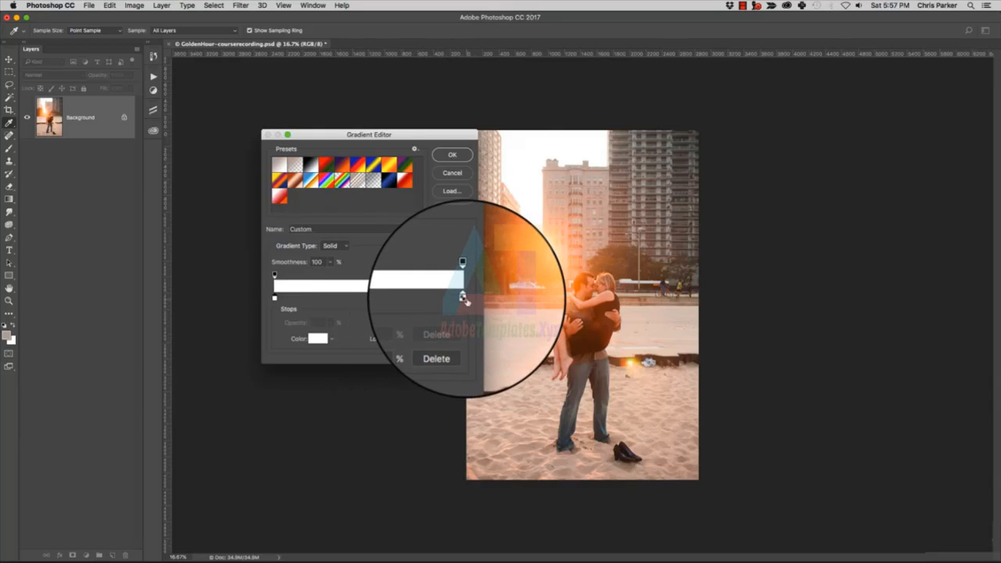
# Change the gradient's ending color stop at 100% to a bright red.
pyautogui.click(464, 298)
pyautogui.click(318, 338)
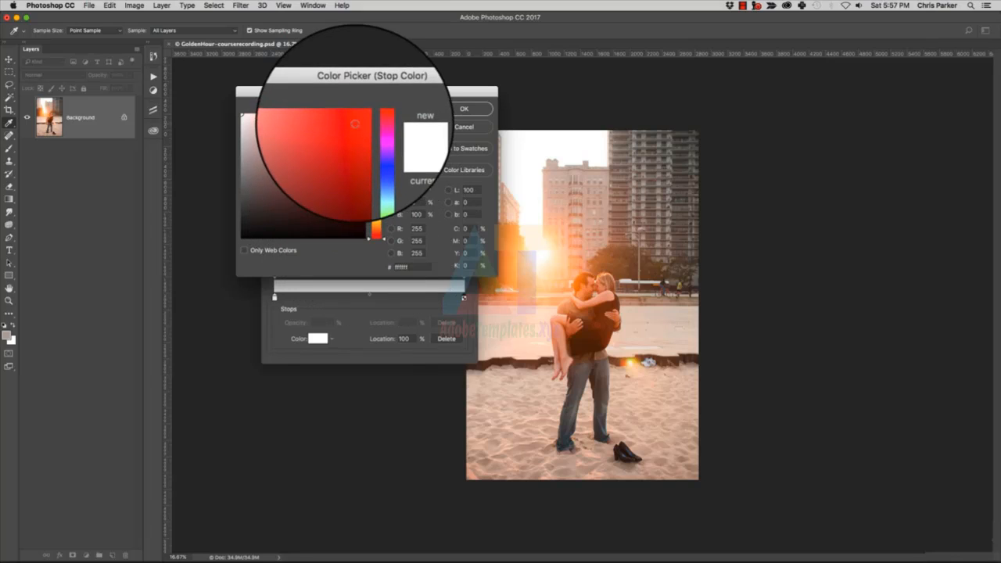
pyautogui.click(364, 123)
pyautogui.click(462, 110)
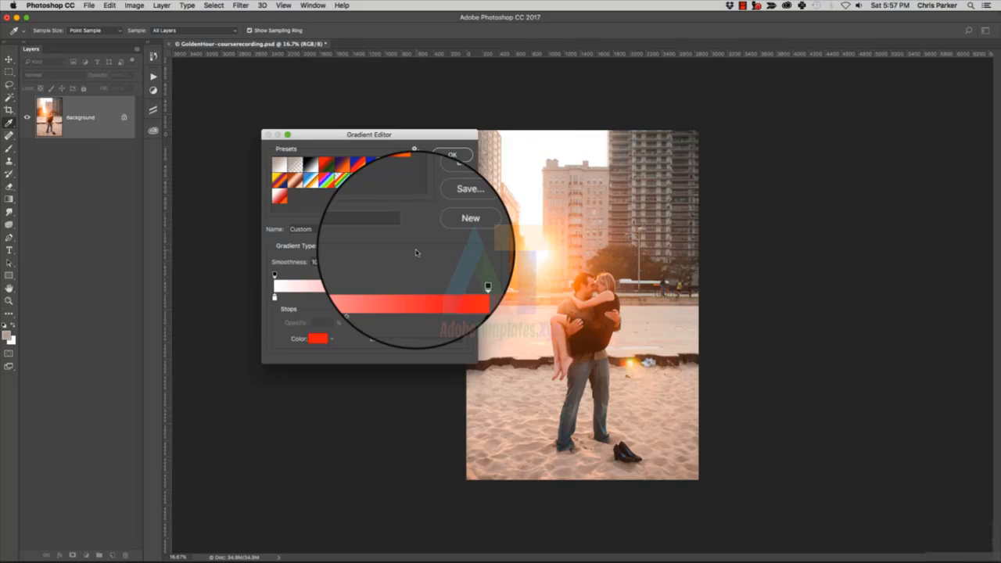
# Add a single color stop between the white and red stops, make it orange, and place it at 35%.
pyautogui.click(320, 298)
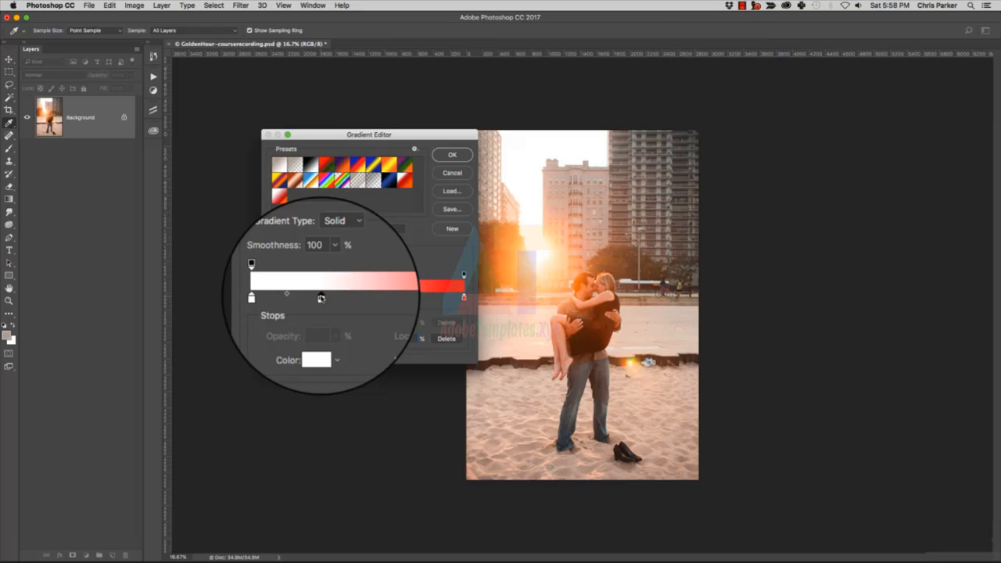
pyautogui.click(361, 298)
pyautogui.moveTo(360, 299); pyautogui.dragTo(354, 352)
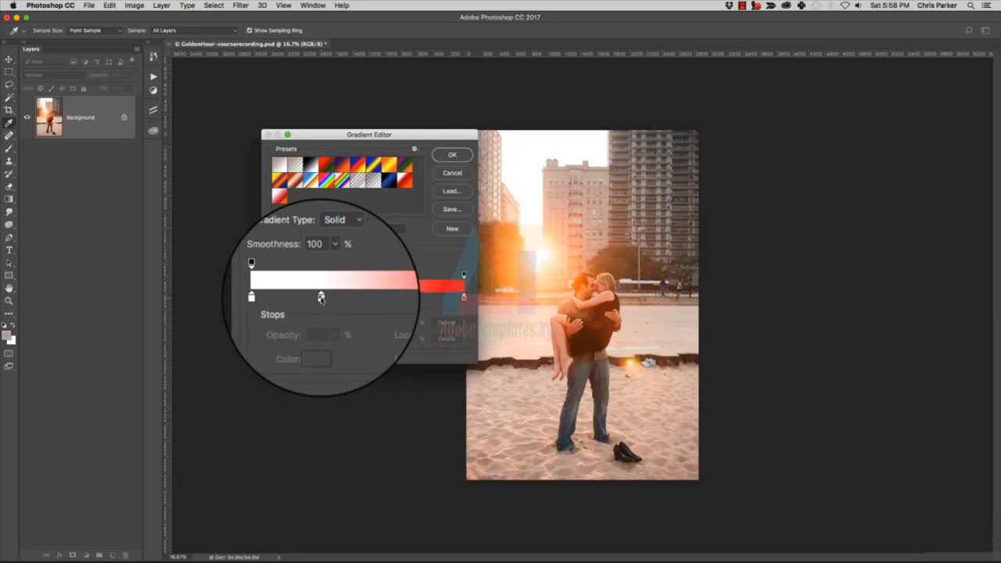
pyautogui.click(320, 298)
pyautogui.click(318, 338)
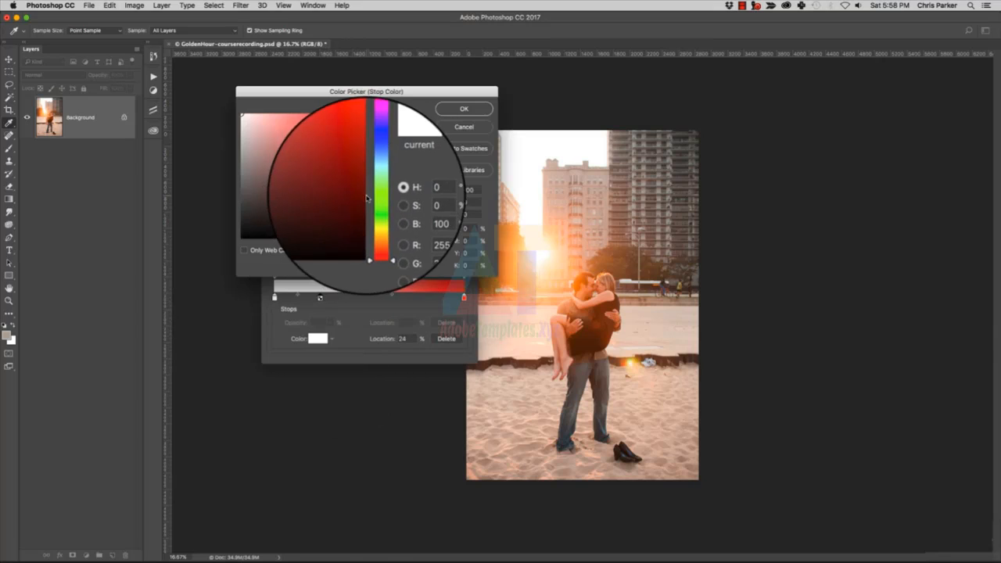
pyautogui.moveTo(379, 222); pyautogui.dragTo(379, 224)
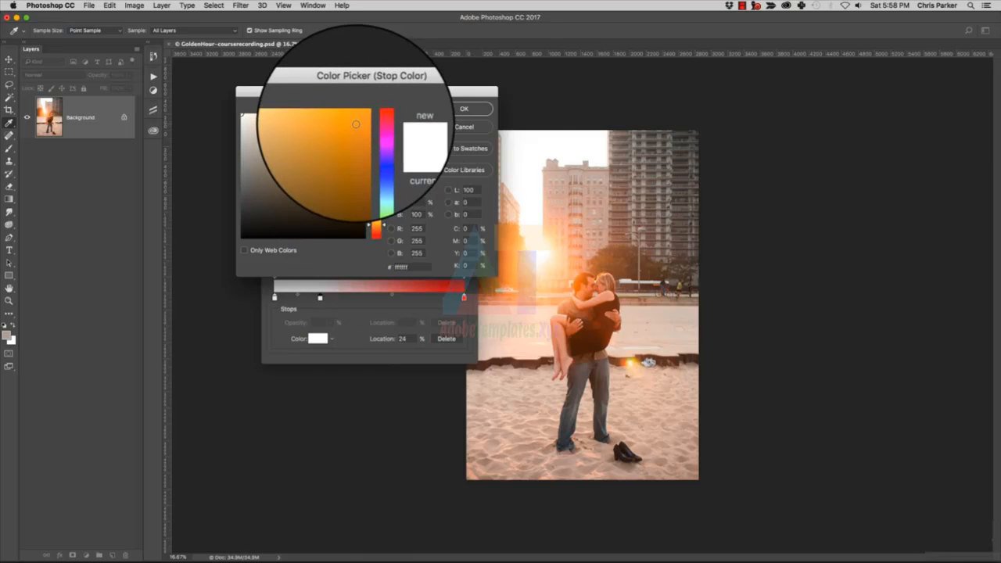
pyautogui.click(356, 123)
pyautogui.click(464, 109)
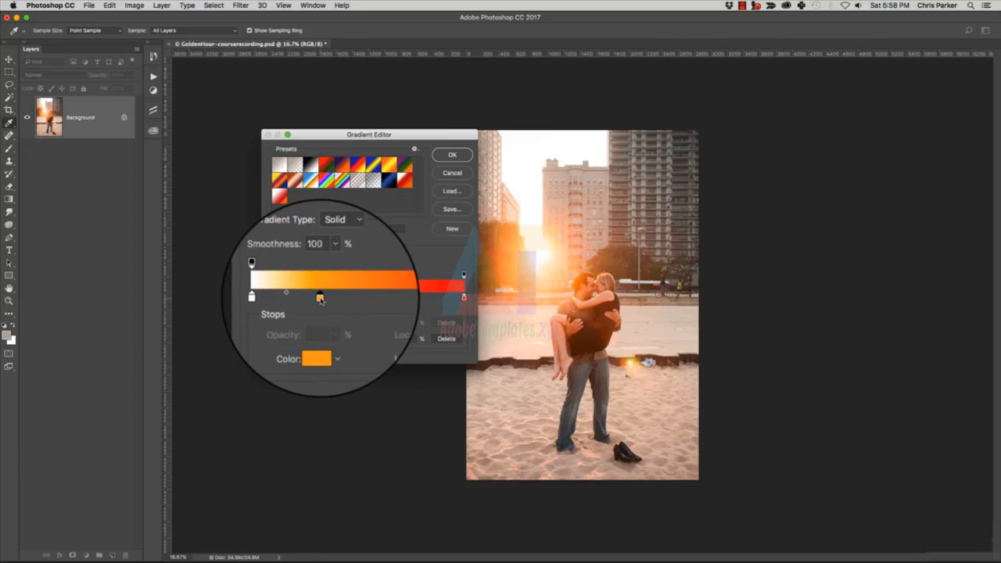
pyautogui.moveTo(321, 299); pyautogui.dragTo(347, 299)
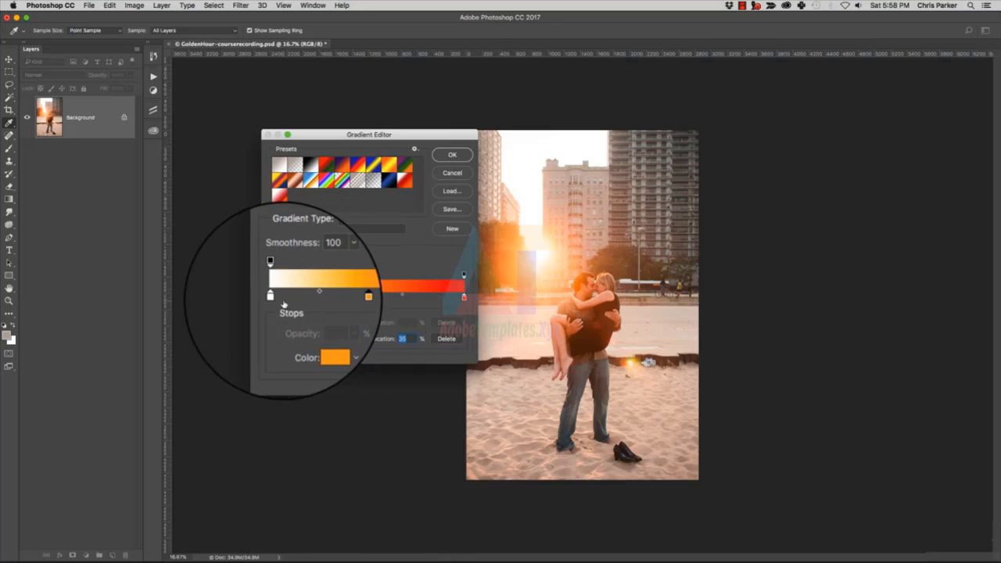
# Try shifting the color midpoint between the orange and red stops to change how gradually they blend.
pyautogui.moveTo(273, 299)
pyautogui.mouseDown()
pyautogui.moveTo(306, 302)
pyautogui.moveTo(269, 301)
pyautogui.mouseUp()
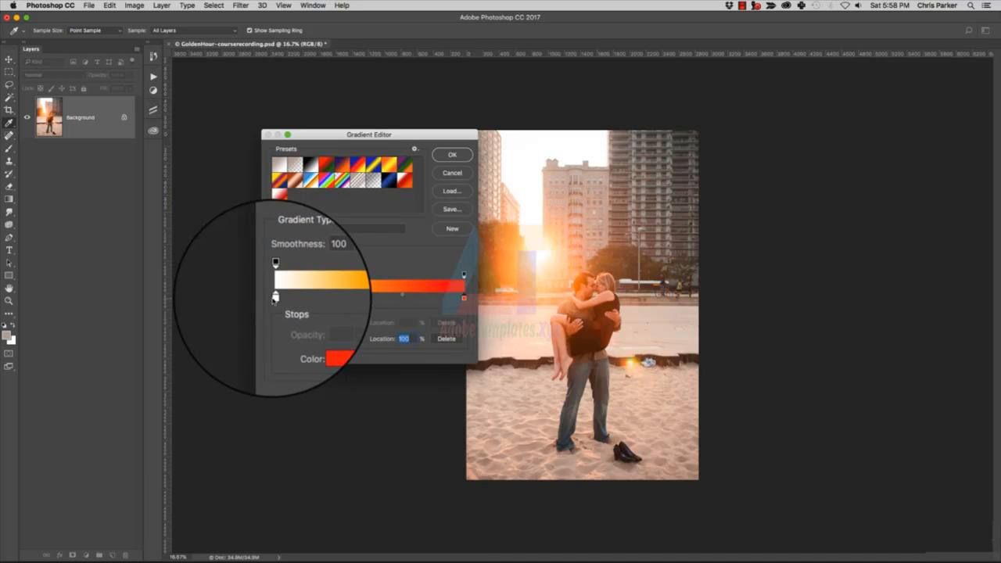
pyautogui.click(275, 298)
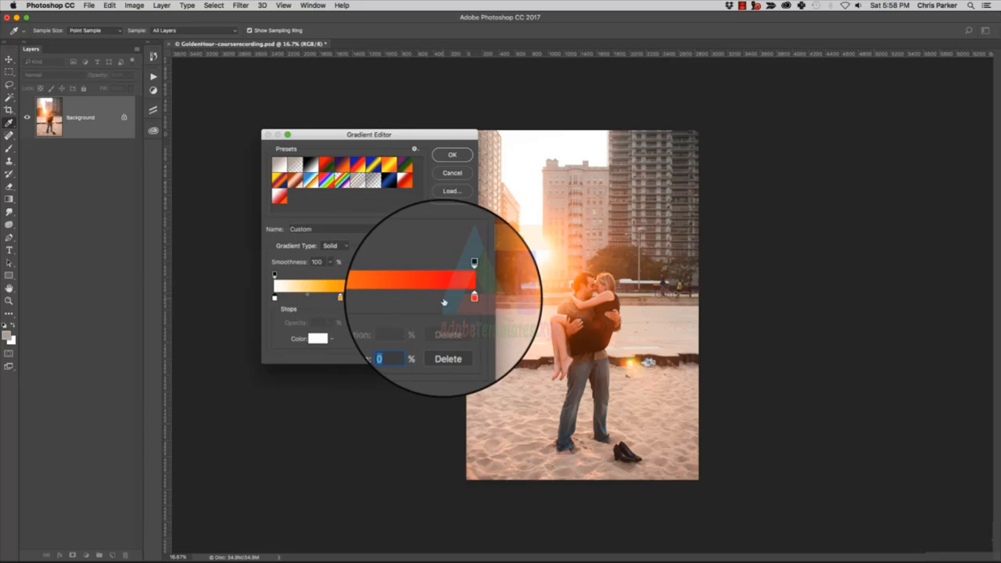
pyautogui.click(465, 298)
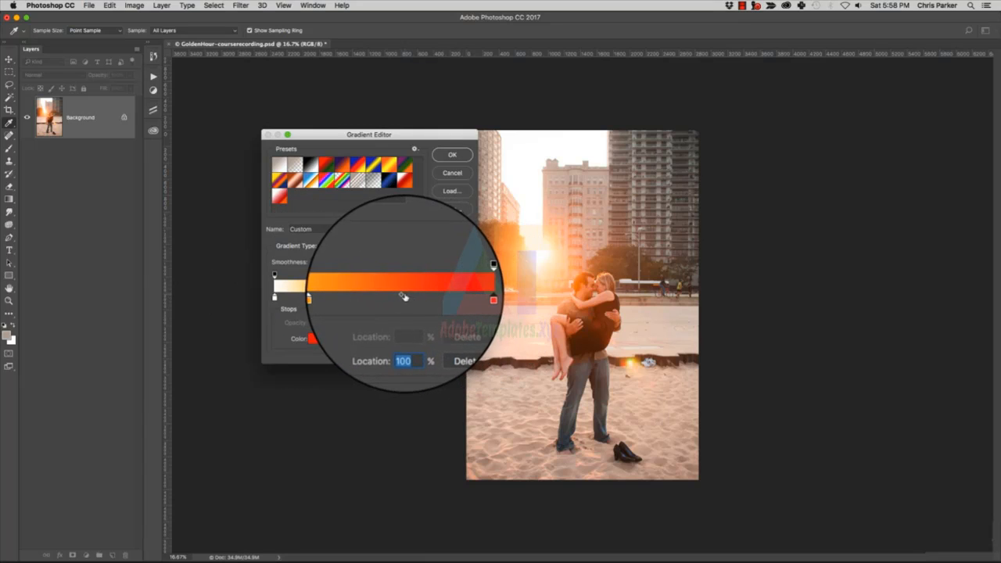
pyautogui.moveTo(402, 296); pyautogui.dragTo(346, 298)
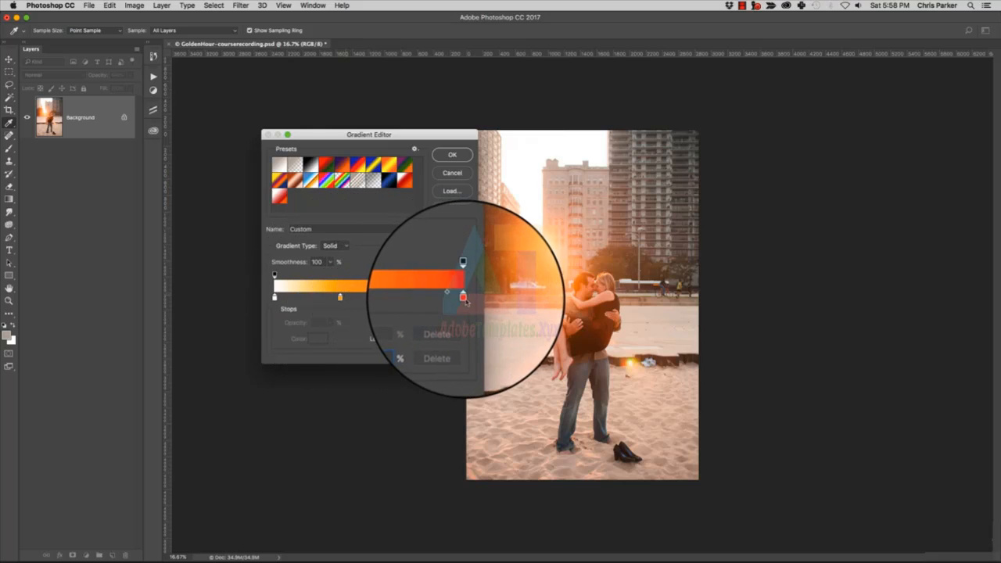
pyautogui.moveTo(467, 302); pyautogui.dragTo(351, 304)
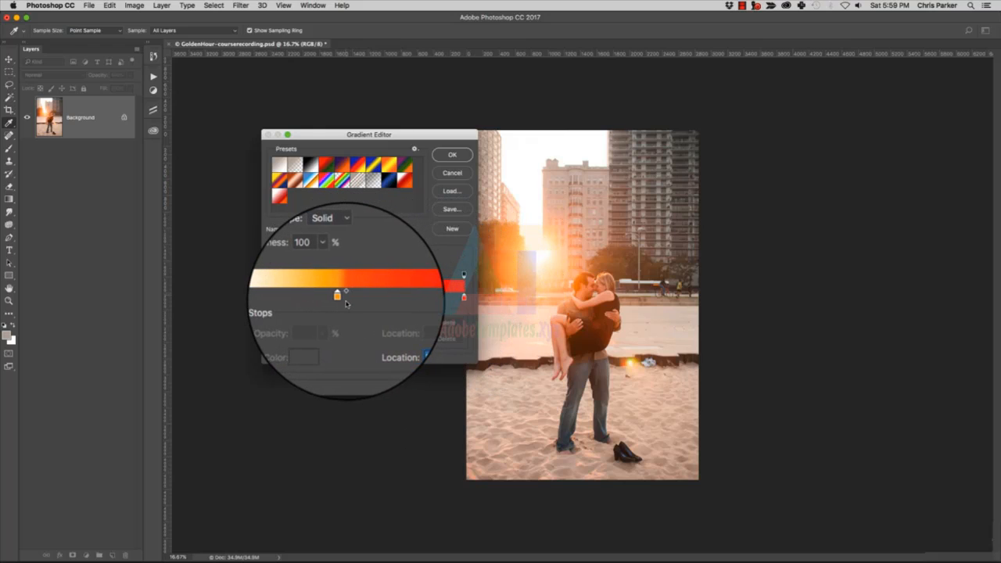
pyautogui.click(402, 305)
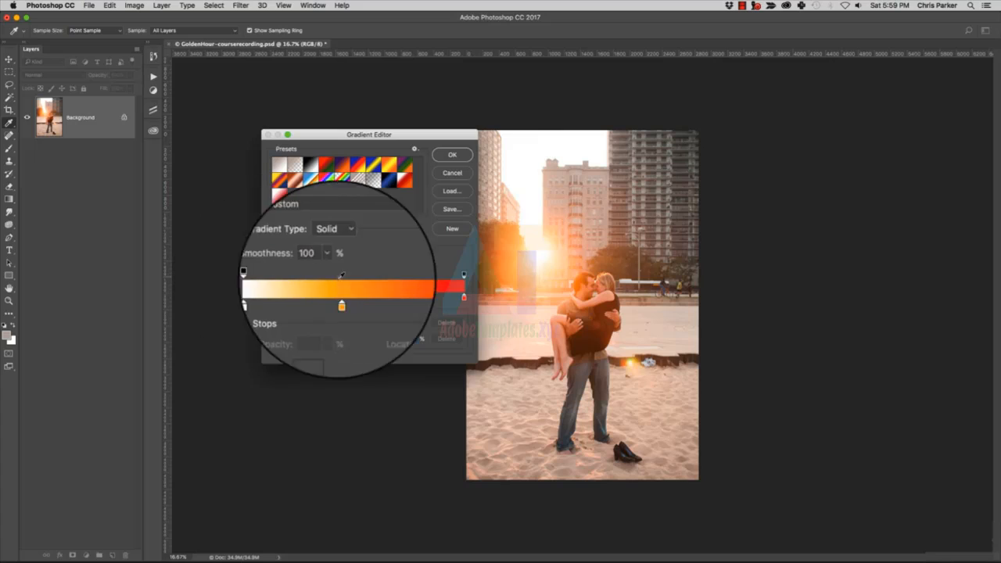
# Keep the gradient's ending opacity stop at 100% and add the white-orange-red gradient to the presets.
pyautogui.click(465, 273)
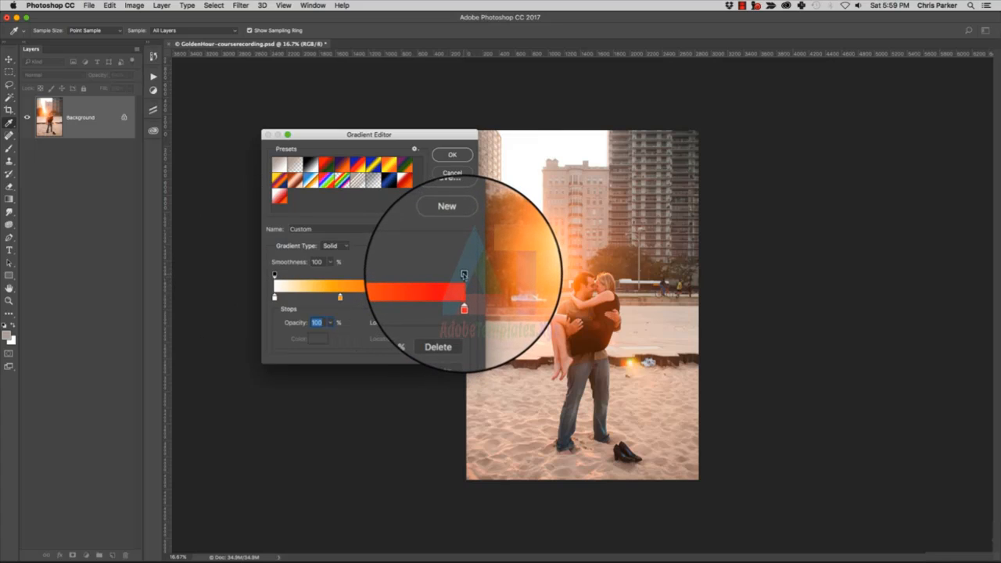
pyautogui.click(330, 323)
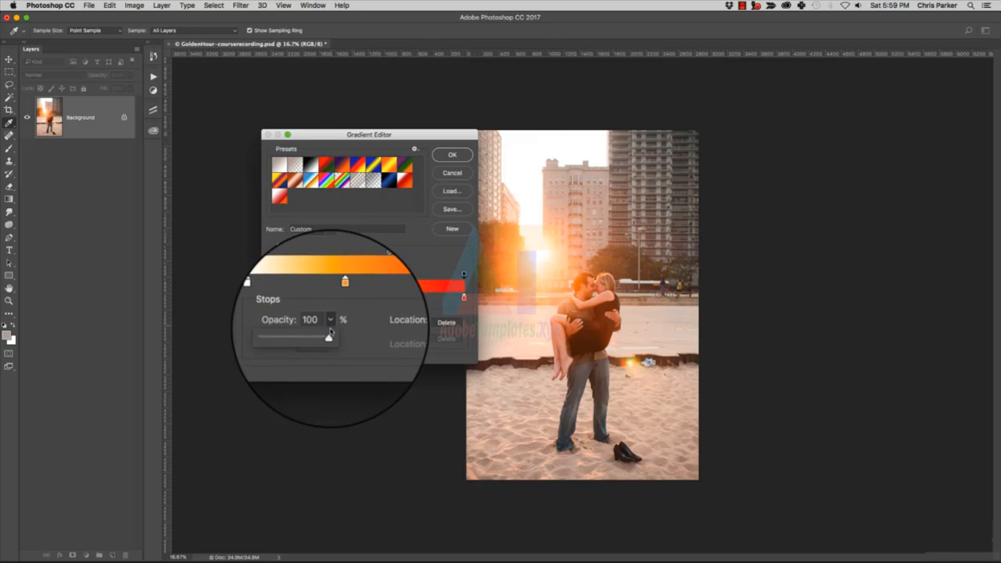
pyautogui.moveTo(331, 335)
pyautogui.mouseDown()
pyautogui.moveTo(306, 335)
pyautogui.moveTo(334, 337)
pyautogui.mouseUp()
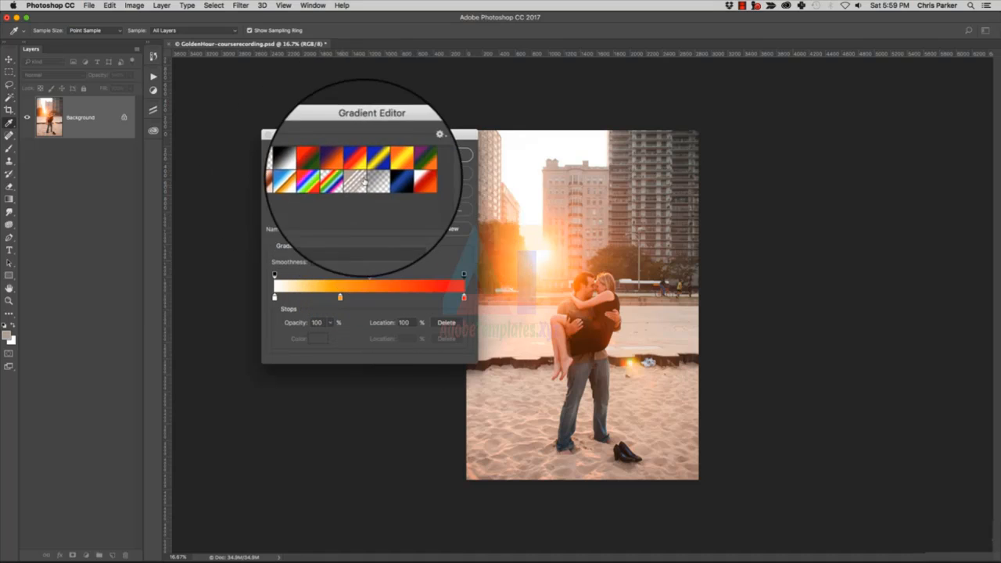
pyautogui.click(458, 230)
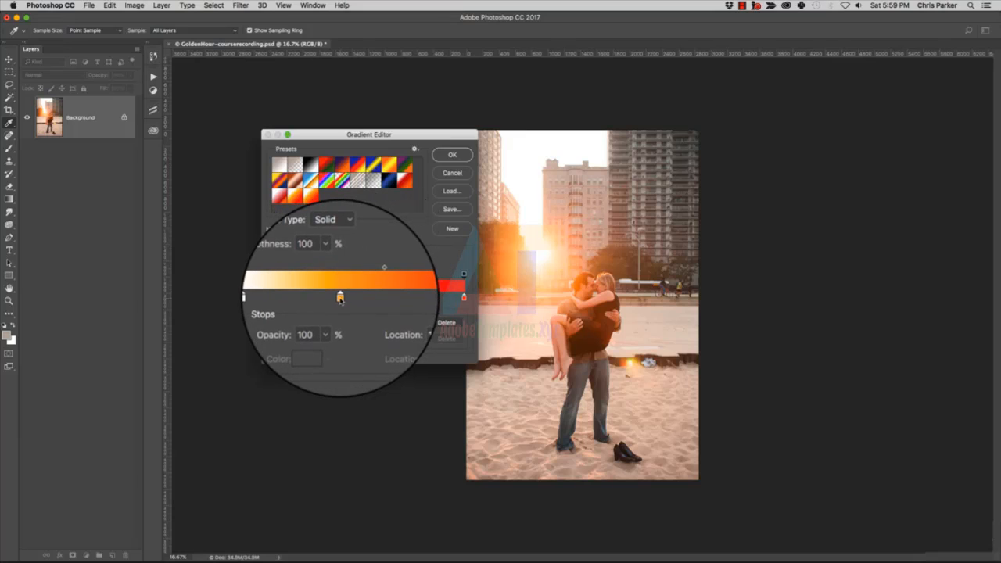
# Move the orange color stop slightly toward the red end and accept the edited gradient.
pyautogui.click(346, 299)
pyautogui.moveTo(345, 299); pyautogui.dragTo(350, 299)
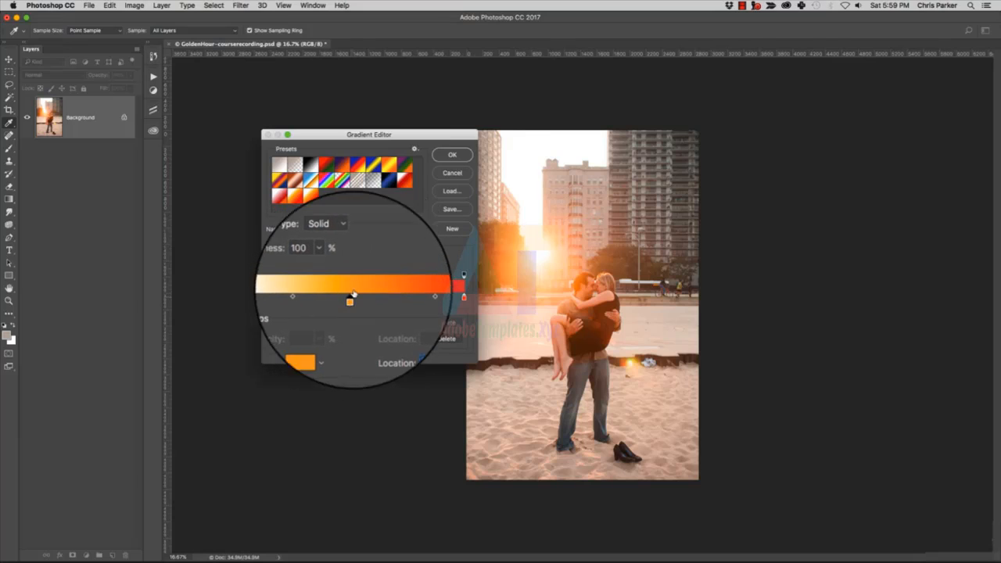
pyautogui.click(454, 156)
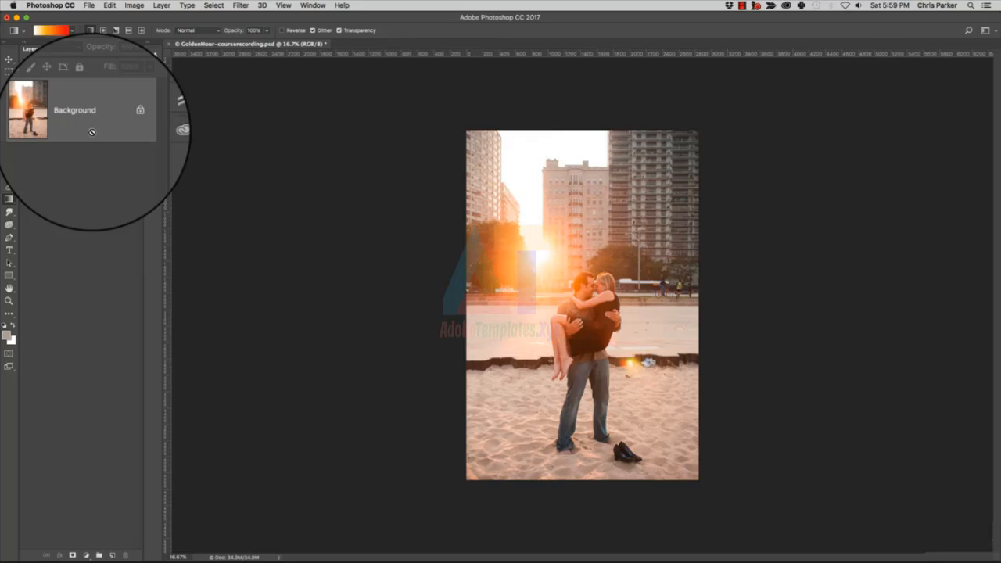
# Add a new layer above the Background and draw a short linear gradient on it from the sun downward.
pyautogui.press('super+shift+n')
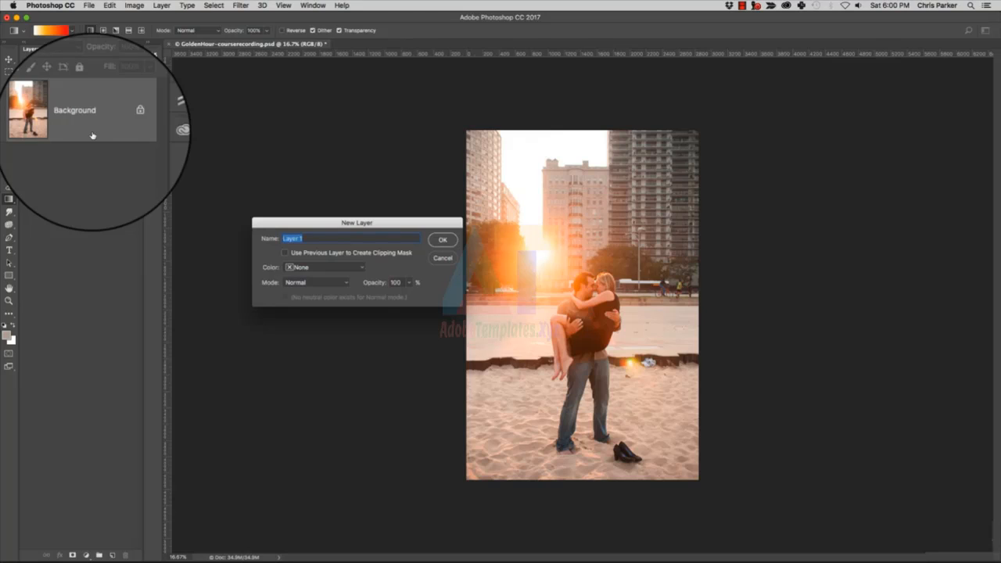
pyautogui.press('Return')
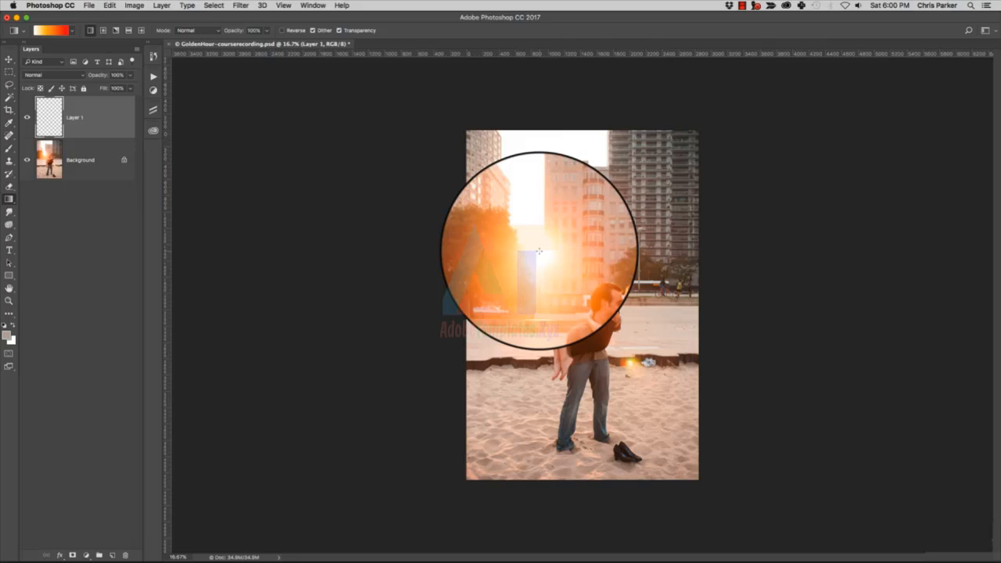
pyautogui.moveTo(539, 252); pyautogui.dragTo(552, 330)
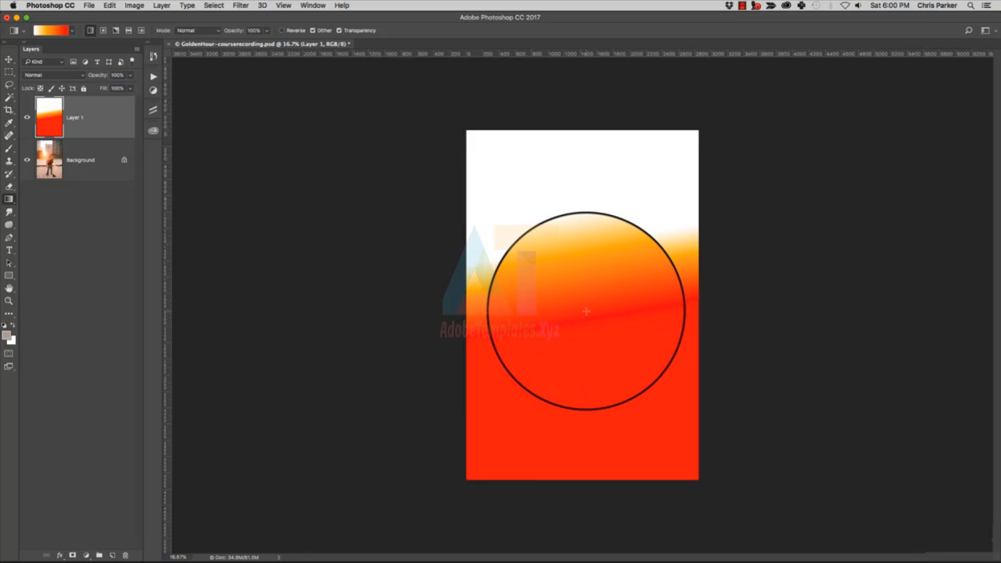
# Redraw the layer's linear gradient at other angles, ending with a diagonal from white at the upper right to red at the lower left.
pyautogui.moveTo(587, 312); pyautogui.dragTo(693, 374)
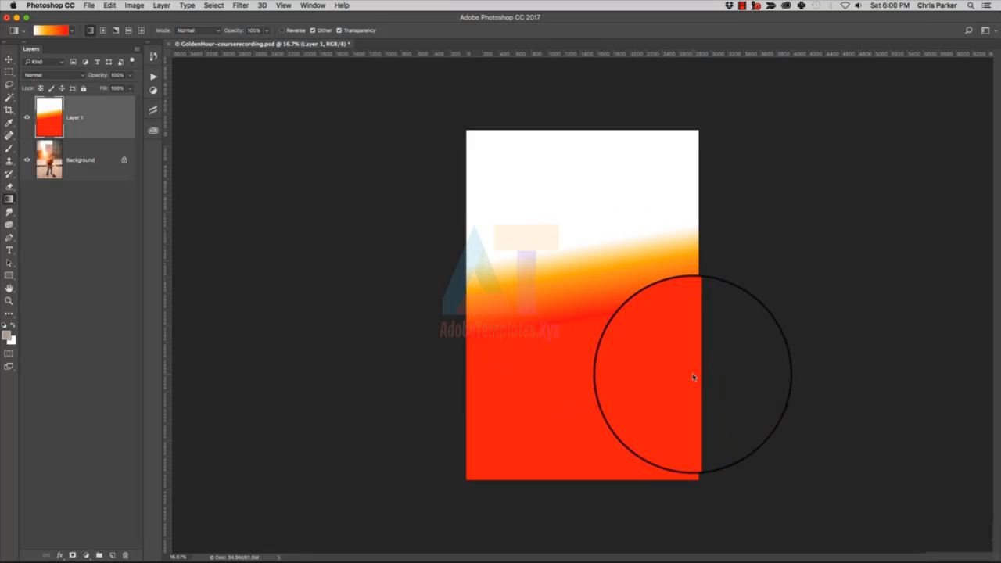
pyautogui.moveTo(621, 354); pyautogui.dragTo(599, 400)
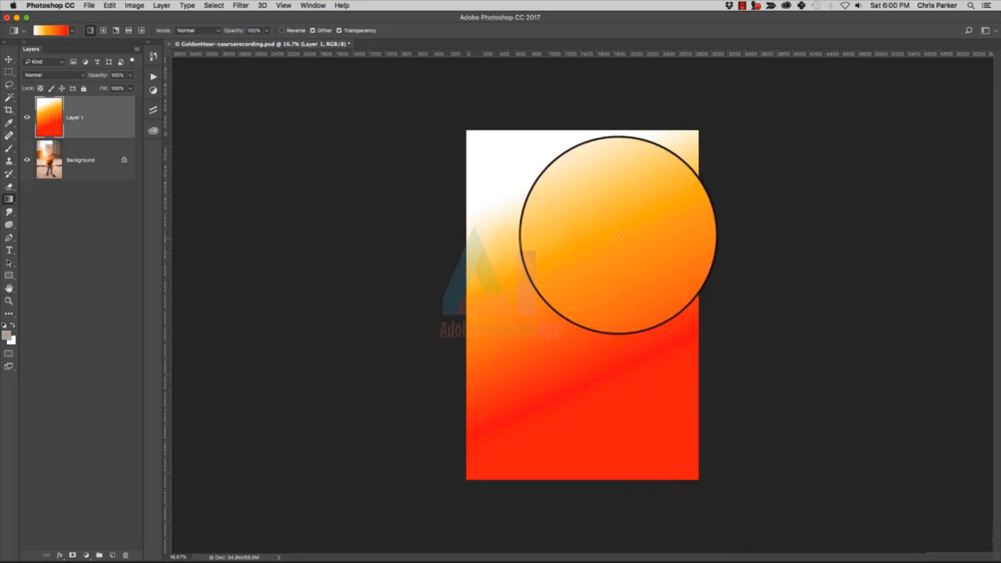
pyautogui.moveTo(640, 233); pyautogui.dragTo(488, 358)
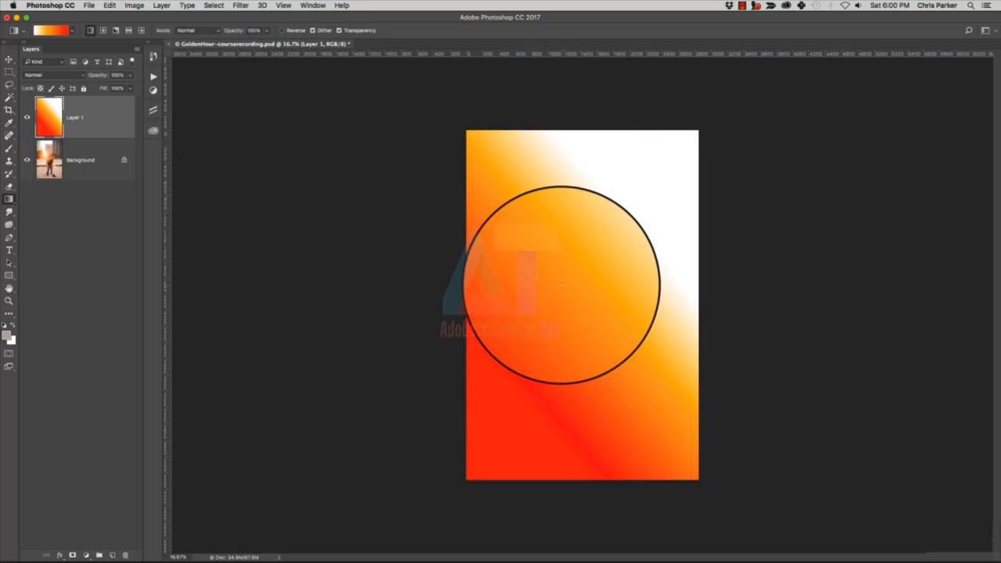
# Redraw the layer's linear gradient horizontally and vertically across the middle of the canvas, and undo the last horizontal redraw.
pyautogui.moveTo(571, 268); pyautogui.dragTo(667, 275)
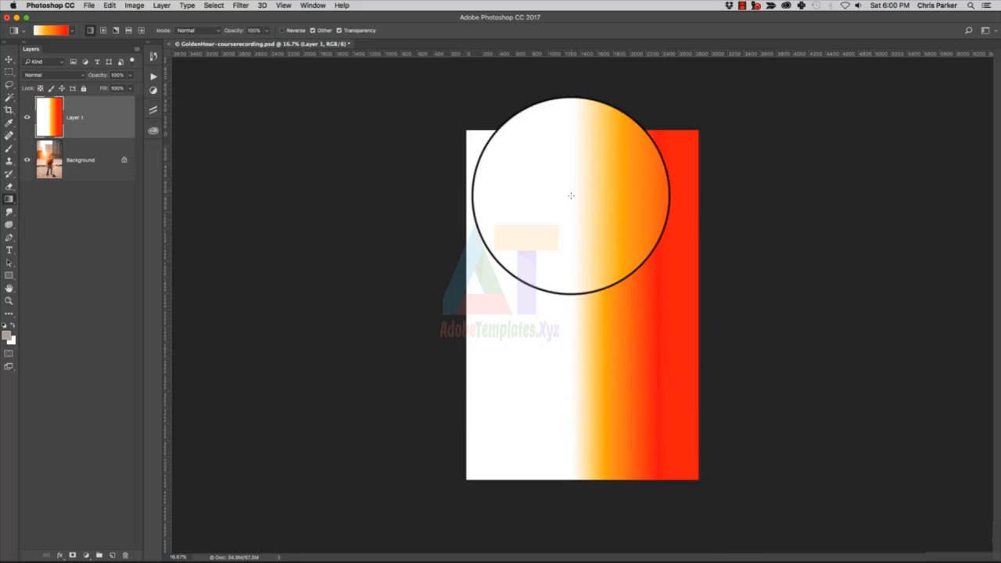
pyautogui.moveTo(570, 280); pyautogui.dragTo(576, 460)
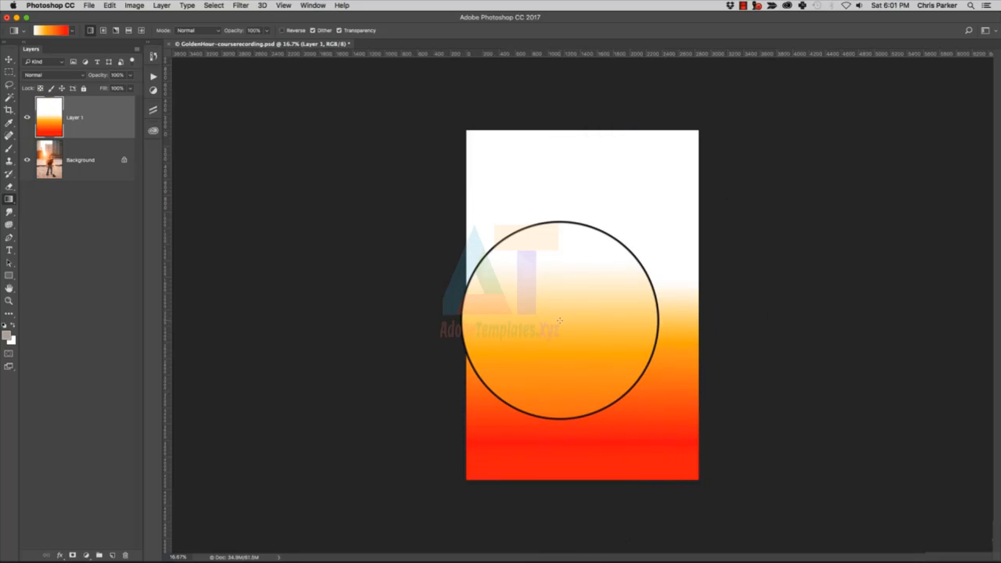
pyautogui.moveTo(559, 321); pyautogui.dragTo(659, 324)
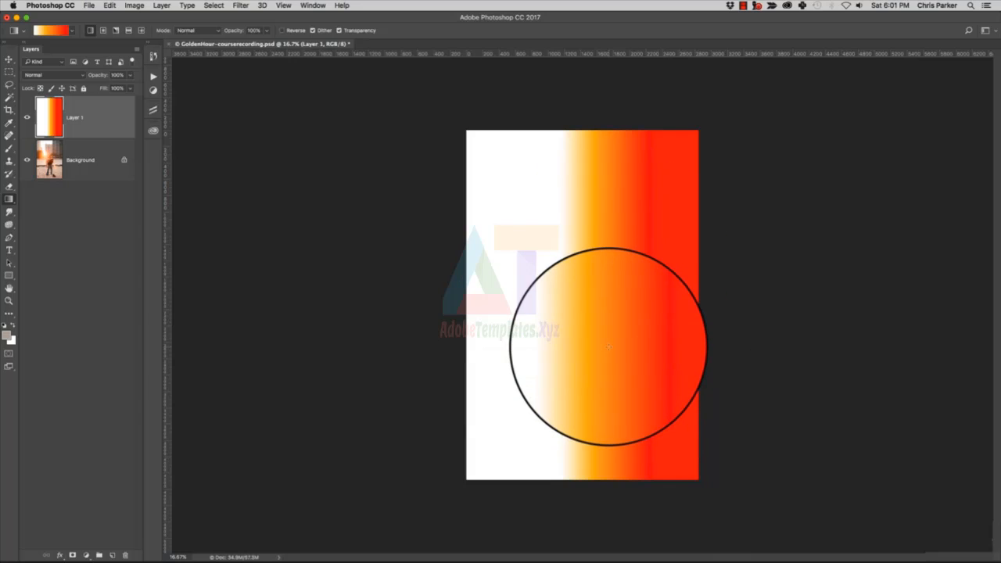
pyautogui.press('super+z')
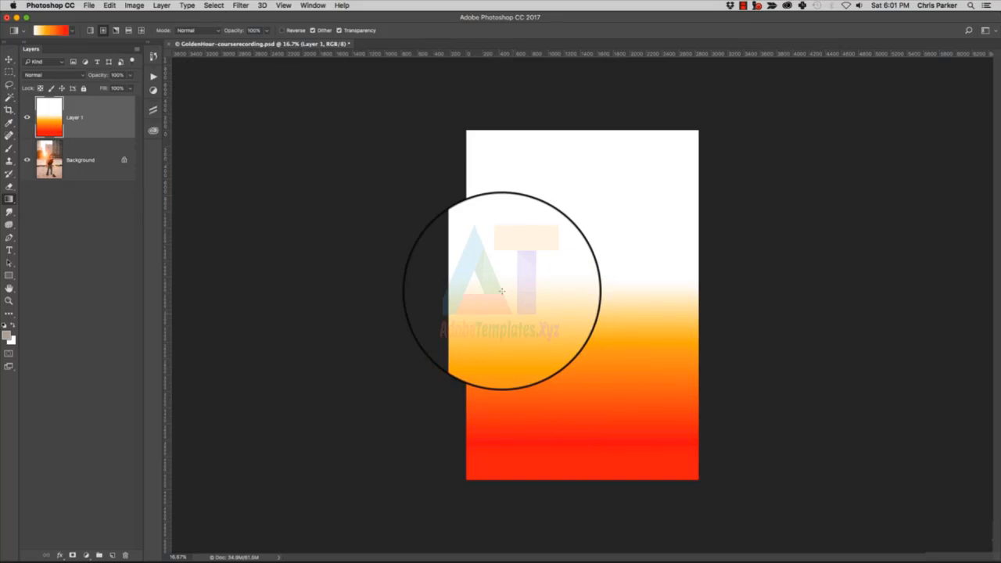
# Draw radial gradients of different sizes over Layer 1, ending with a large one whose white center is at the canvas's upper left.
pyautogui.moveTo(511, 240); pyautogui.dragTo(682, 494)
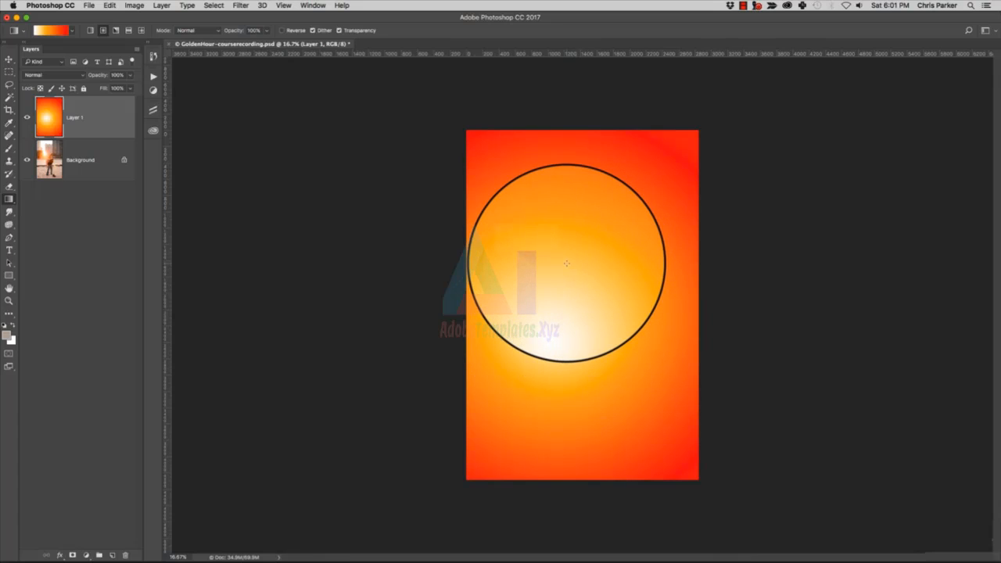
pyautogui.moveTo(567, 264); pyautogui.dragTo(570, 445)
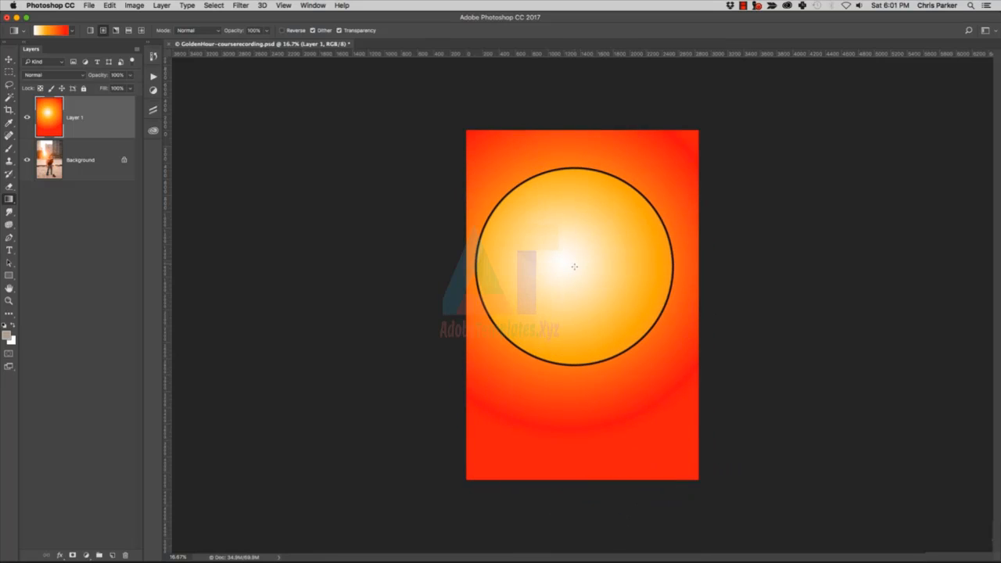
pyautogui.moveTo(583, 255); pyautogui.dragTo(557, 292)
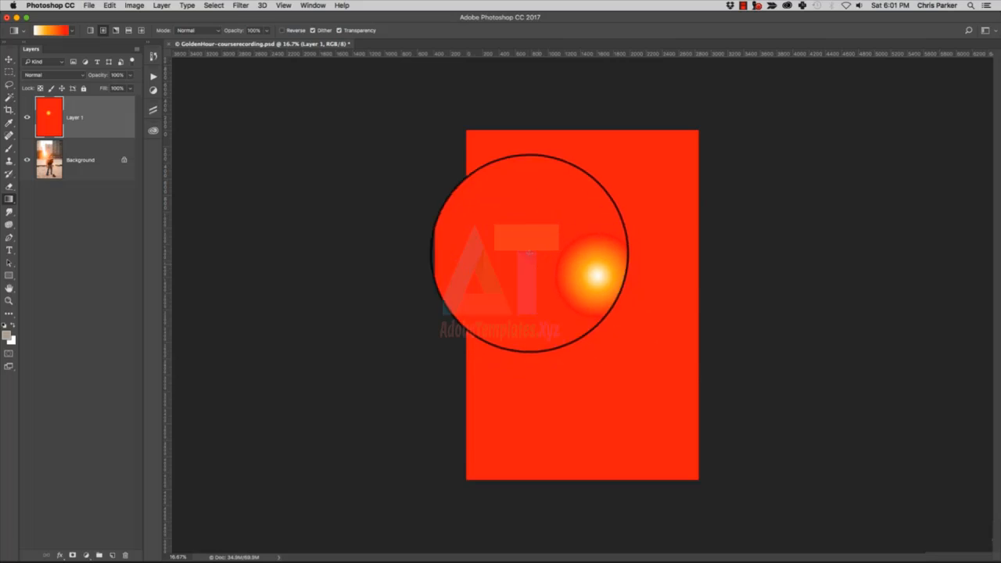
pyautogui.moveTo(575, 268); pyautogui.dragTo(627, 387)
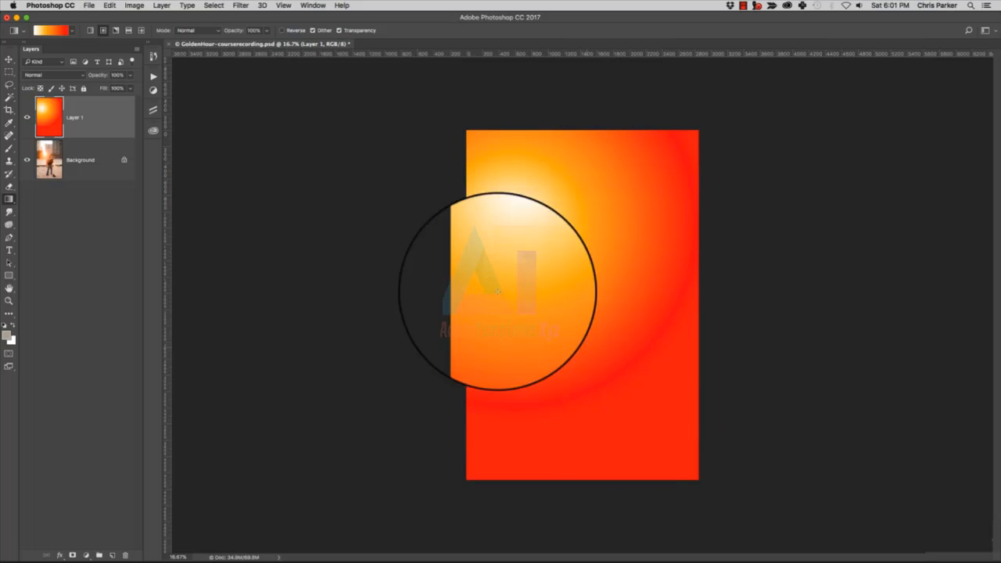
# Toggle Layer 1's visibility off and on and look at its blend mode and opacity options.
pyautogui.click(28, 116)
pyautogui.click(28, 116)
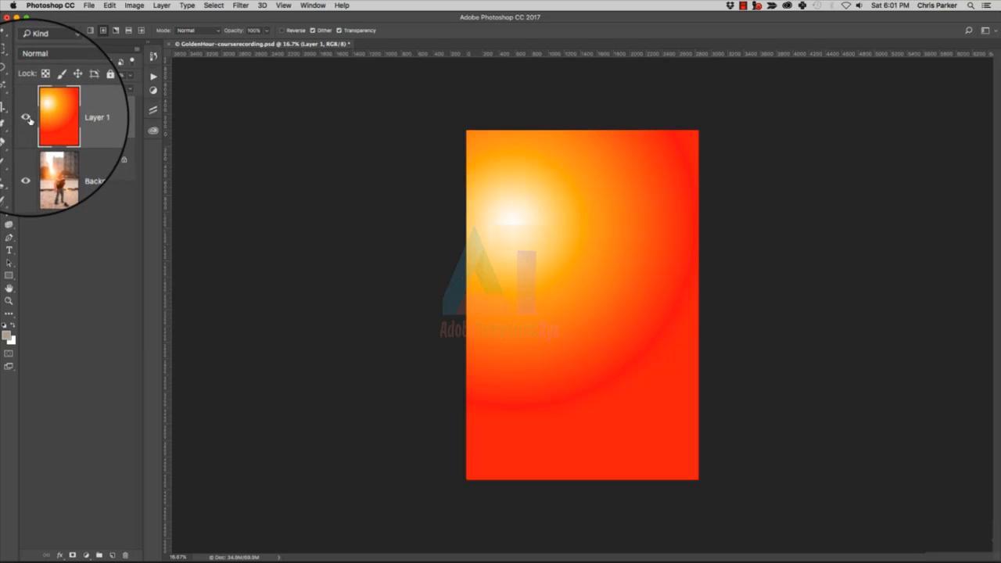
pyautogui.click(86, 77)
pyautogui.click(87, 77)
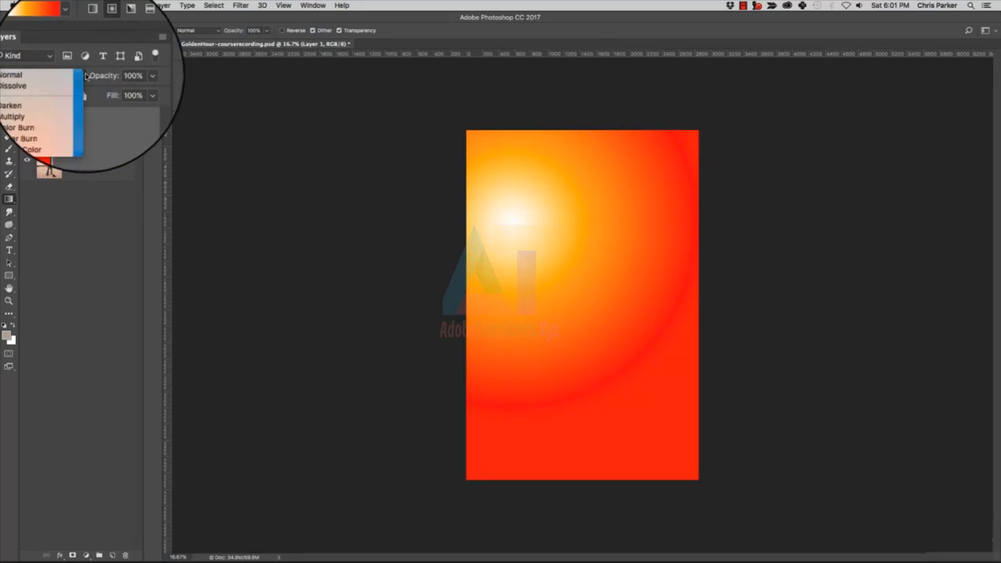
pyautogui.click(133, 77)
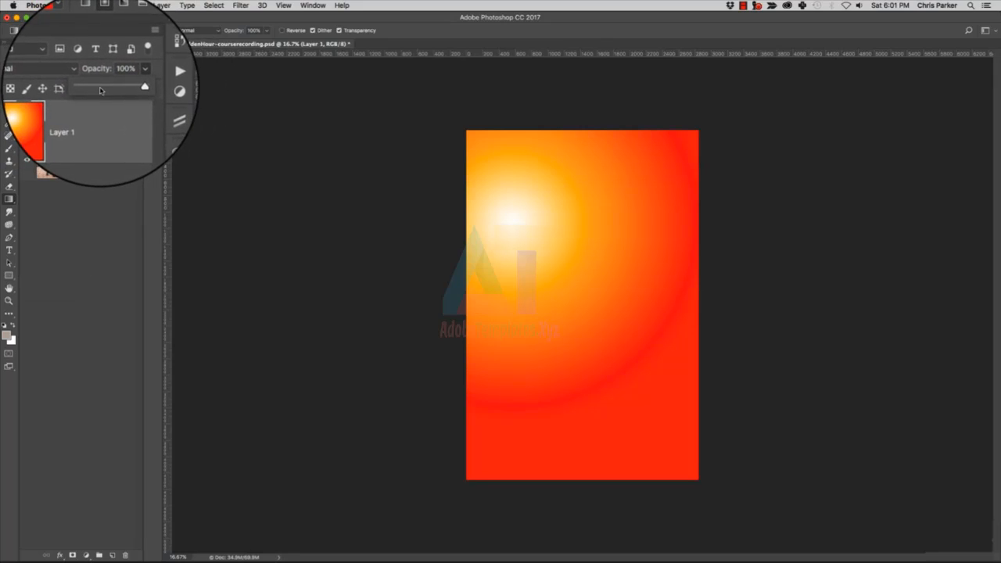
pyautogui.moveTo(129, 93)
pyautogui.mouseDown()
pyautogui.moveTo(94, 87)
pyautogui.moveTo(141, 87)
pyautogui.mouseUp()
pyautogui.click(124, 122)
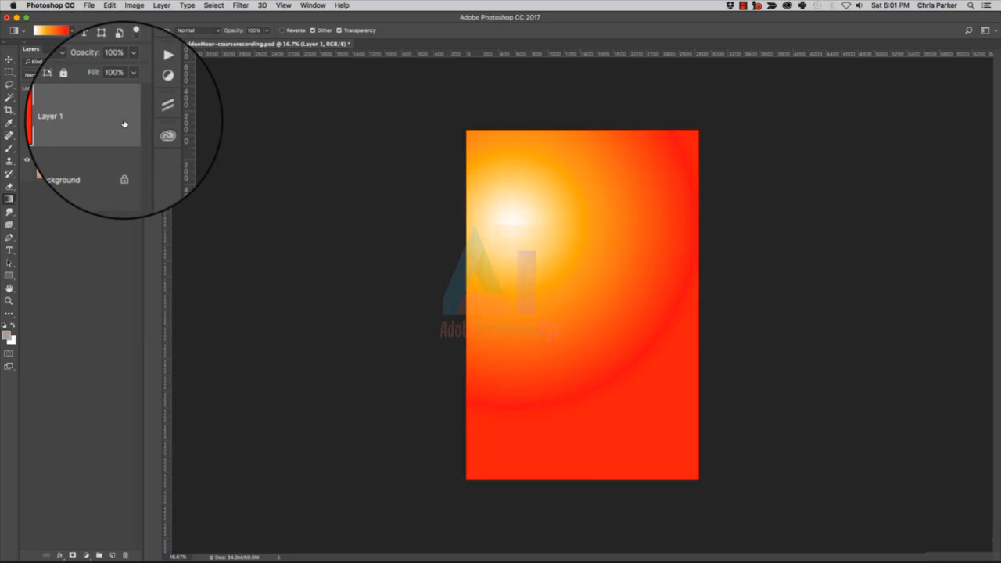